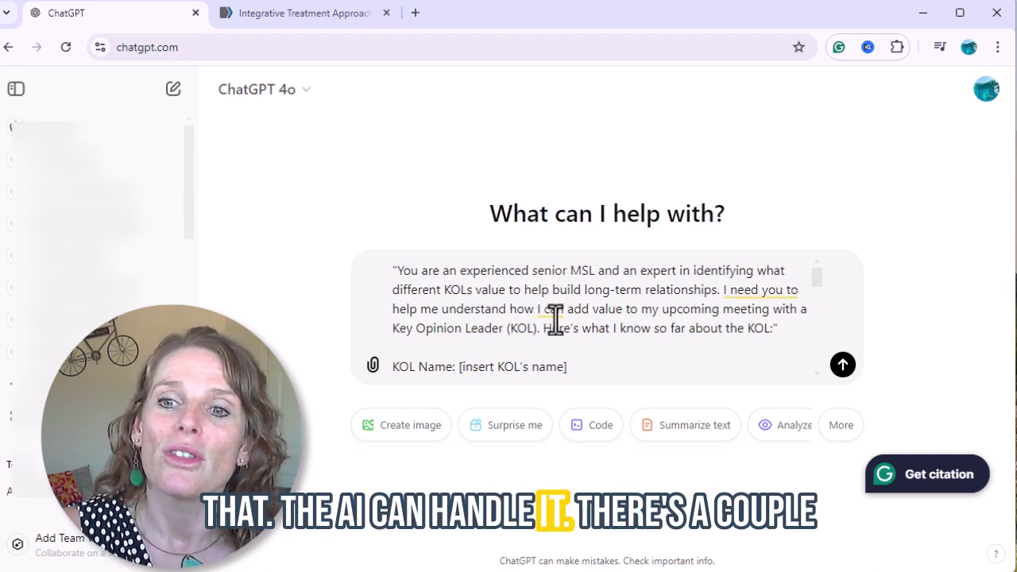
- Replace the KOL name placeholder in the prompt with the researcher's full name
{"action": "scroll", "coordinate": [555, 319], "scroll_direction": "down", "scroll_amount": 1}
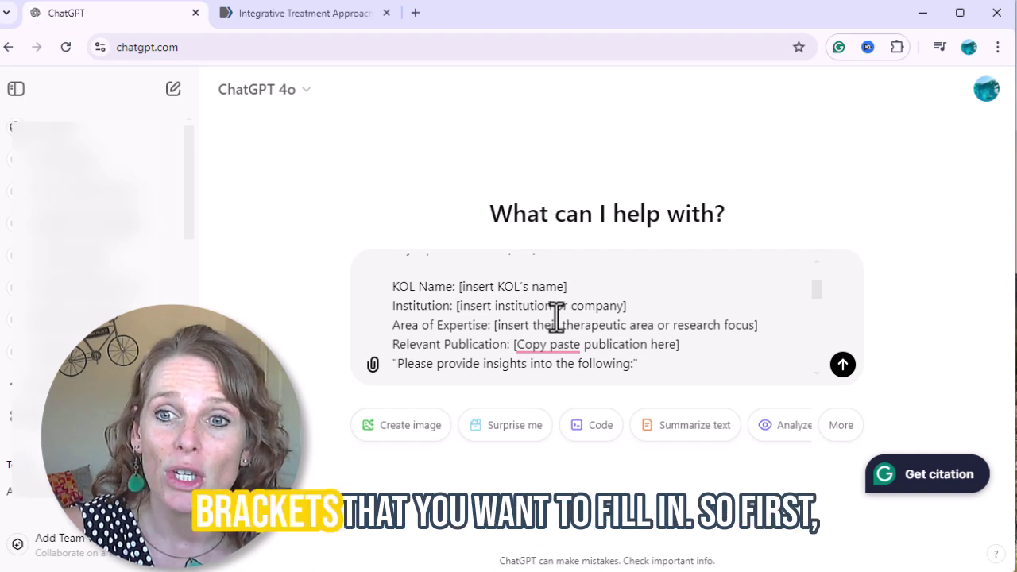
{"action": "left_click_drag", "start_coordinate": [586, 288], "coordinate": [455, 289]}
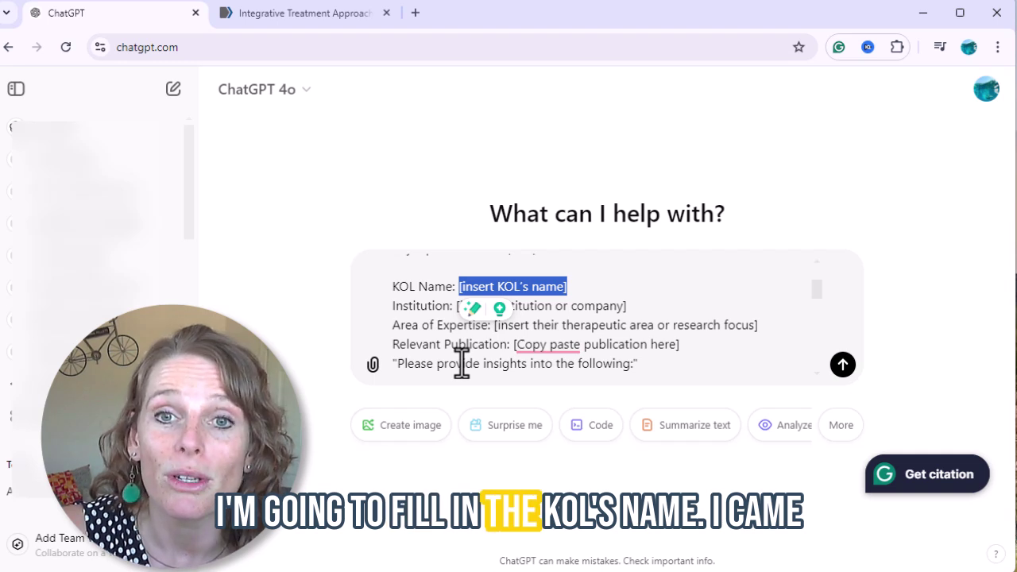
{"action": "type", "text": "Gil "}
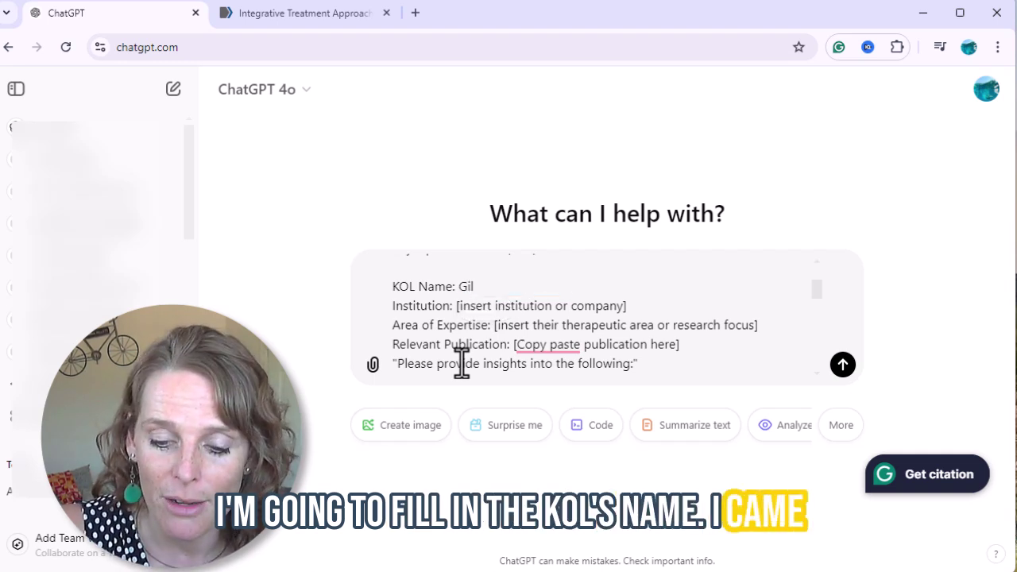
{"action": "type", "text": "Yosi"}
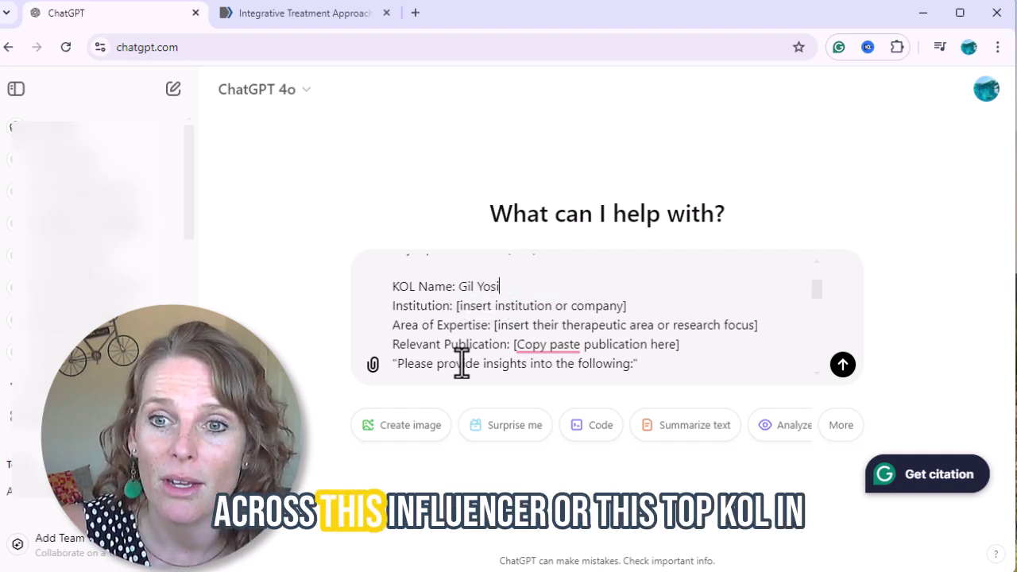
{"action": "type", "text": "povit"}
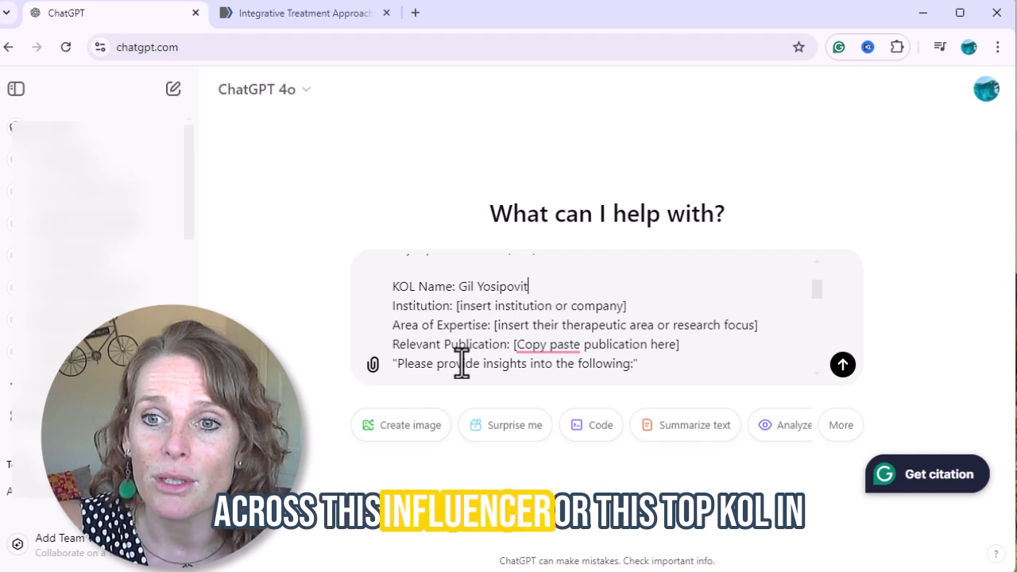
{"action": "type", "text": "ch"}
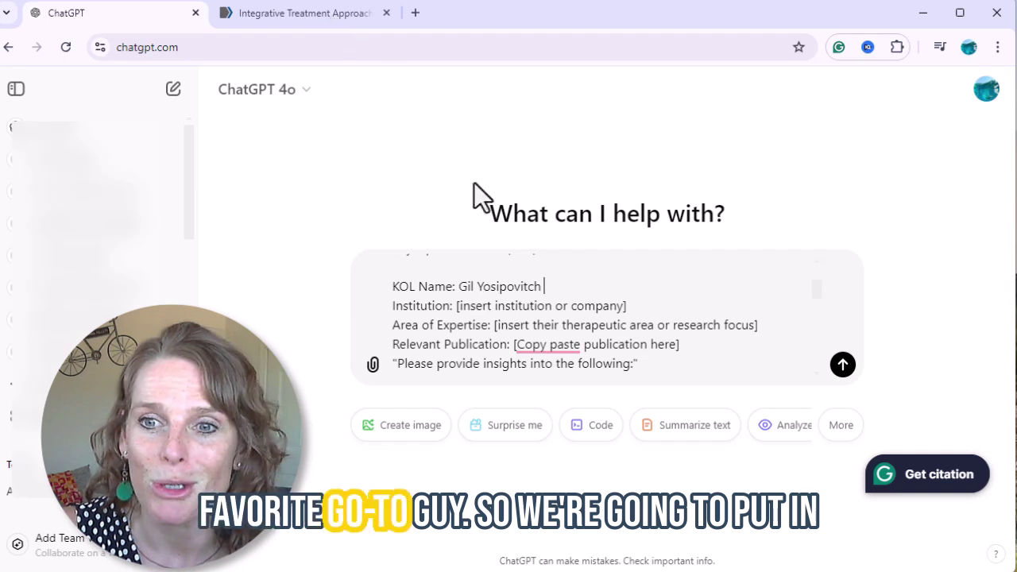
- Replace the institution placeholder with "Miami Itch Center, University of Miami", copied from the author affiliations of the open PubMed article
{"action": "left_click_drag", "start_coordinate": [392, 325], "coordinate": [453, 319]}
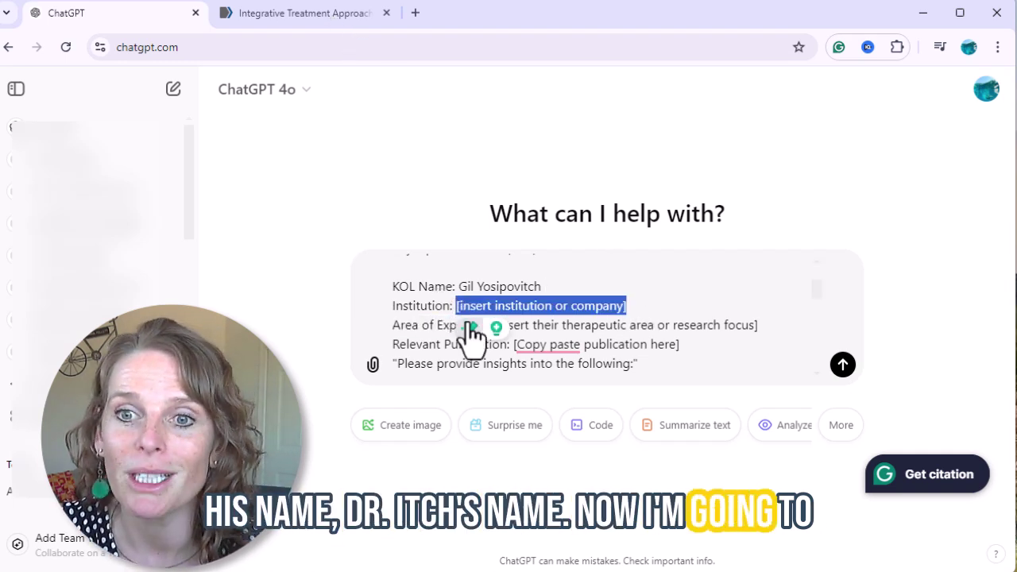
{"action": "key", "text": "BackSpace"}
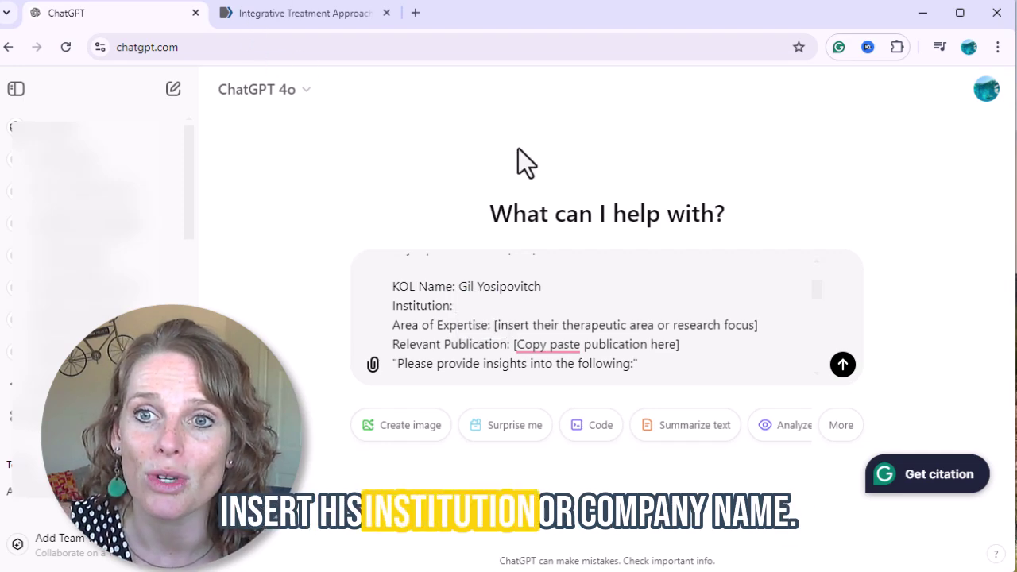
{"action": "left_click", "coordinate": [285, 15]}
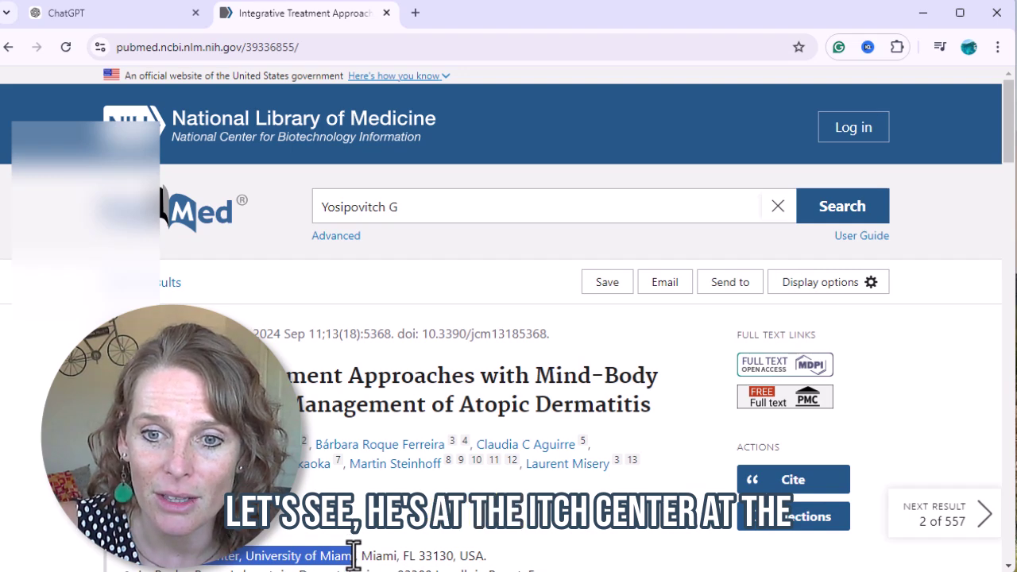
{"action": "scroll", "coordinate": [357, 555], "scroll_direction": "down", "scroll_amount": 1}
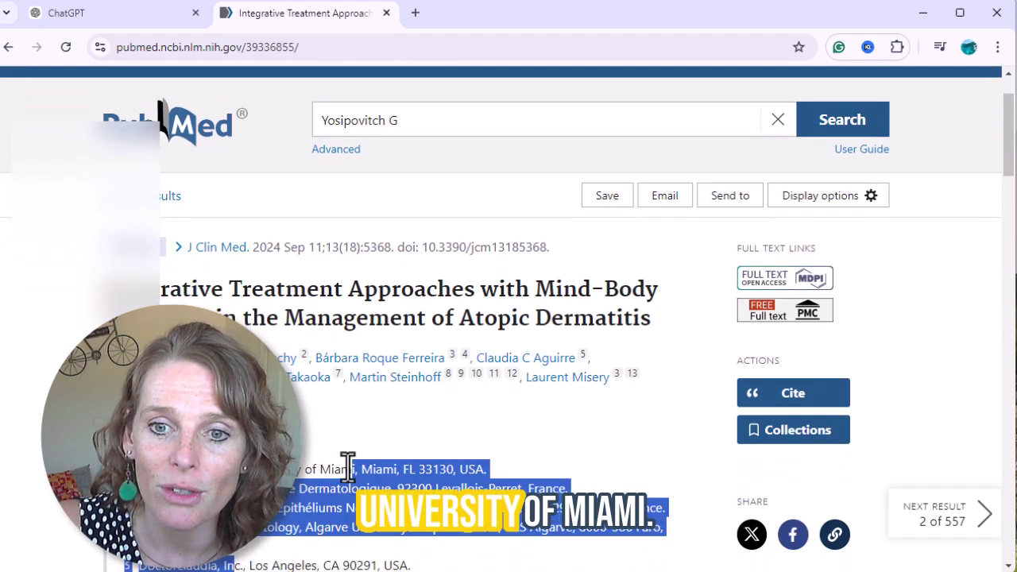
{"action": "left_click_drag", "start_coordinate": [357, 469], "coordinate": [262, 469]}
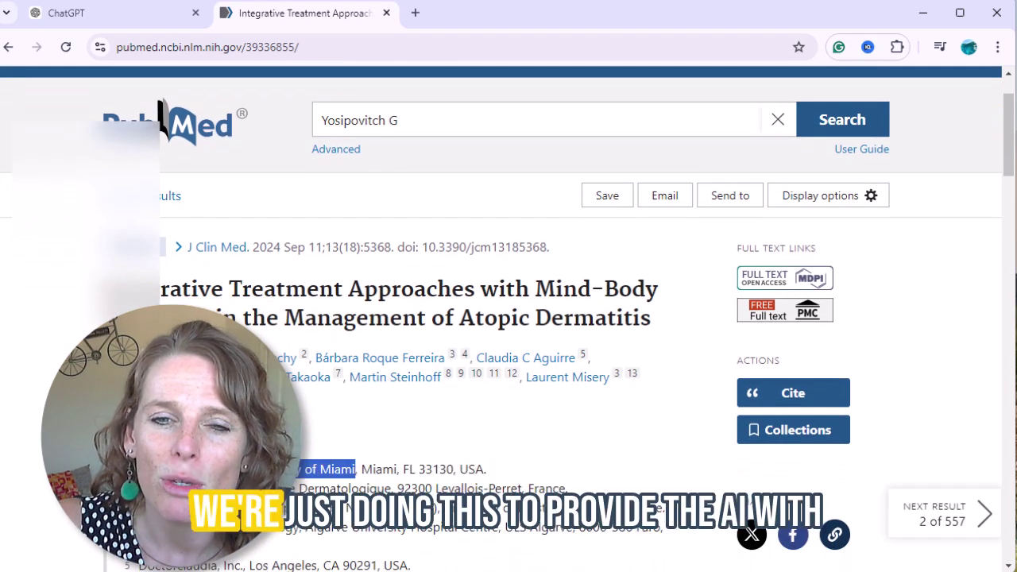
{"action": "left_click", "coordinate": [107, 6]}
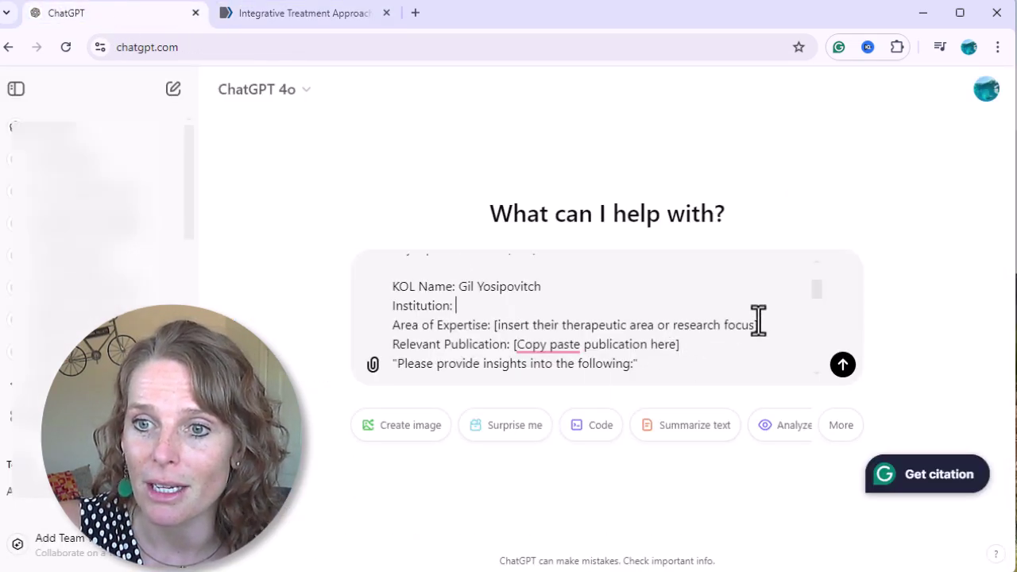
{"action": "type", "text": "Miami Itch Center, University of Miami"}
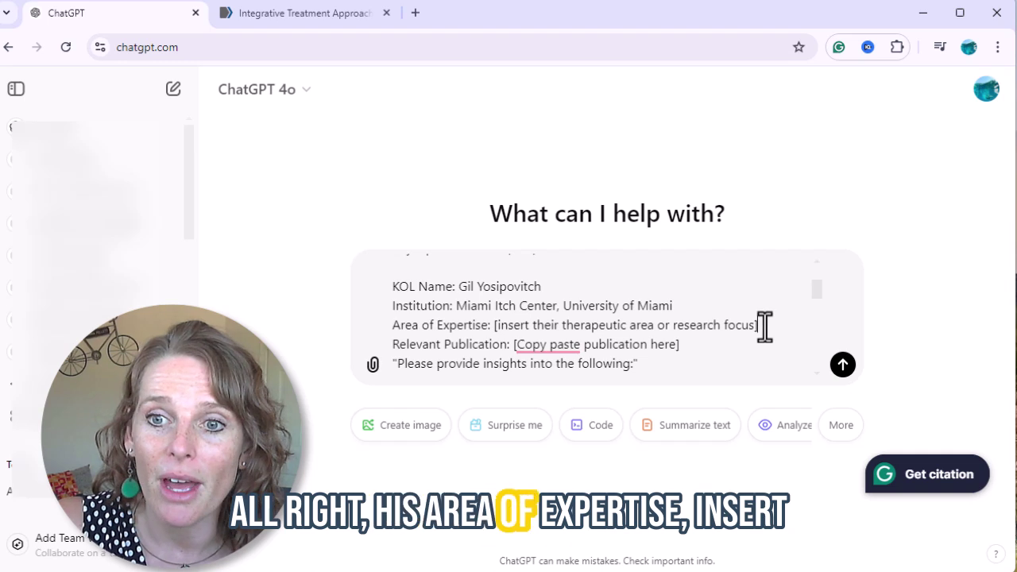
- Replace the area of expertise placeholder in the prompt with "Itch and AD"
{"action": "left_click_drag", "start_coordinate": [760, 325], "coordinate": [493, 325]}
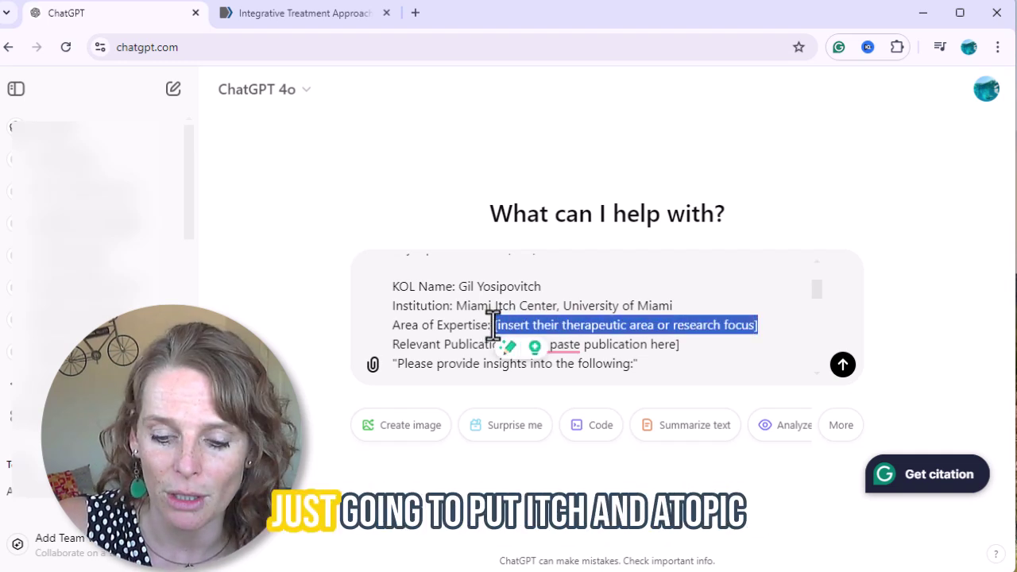
{"action": "key", "text": "BackSpace"}
{"action": "type", "text": "It"}
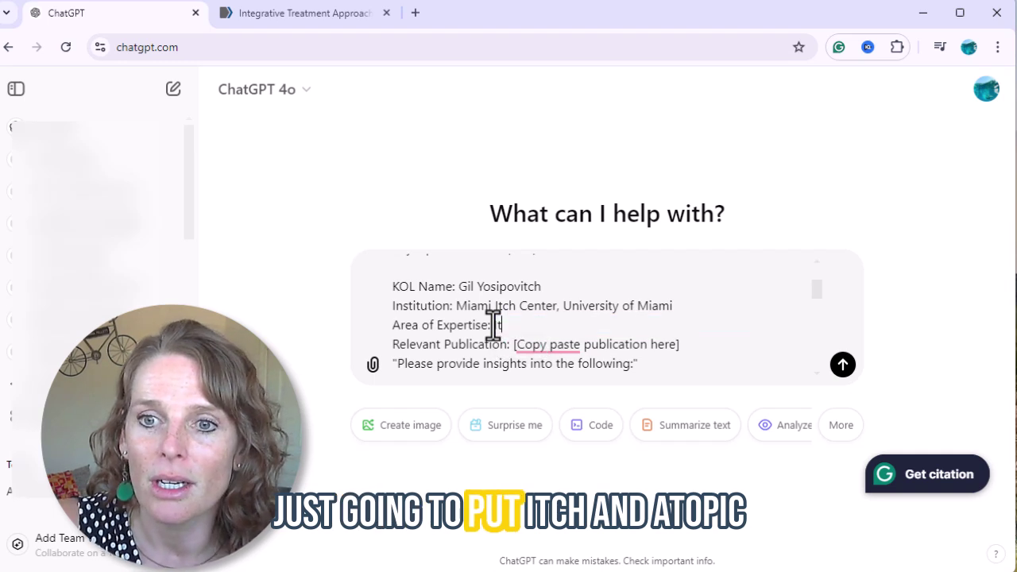
{"action": "type", "text": "ch and "}
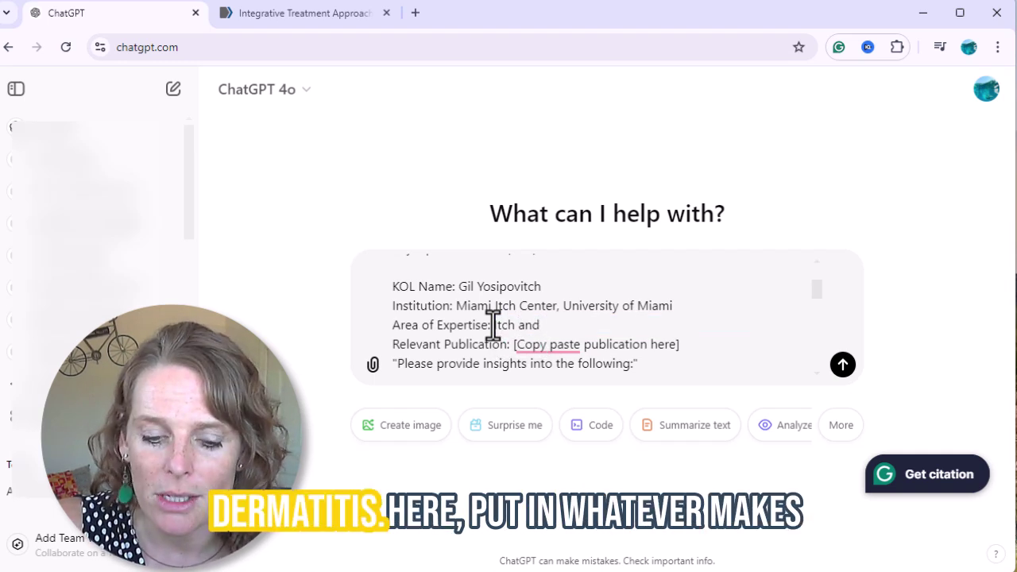
{"action": "type", "text": "AD"}
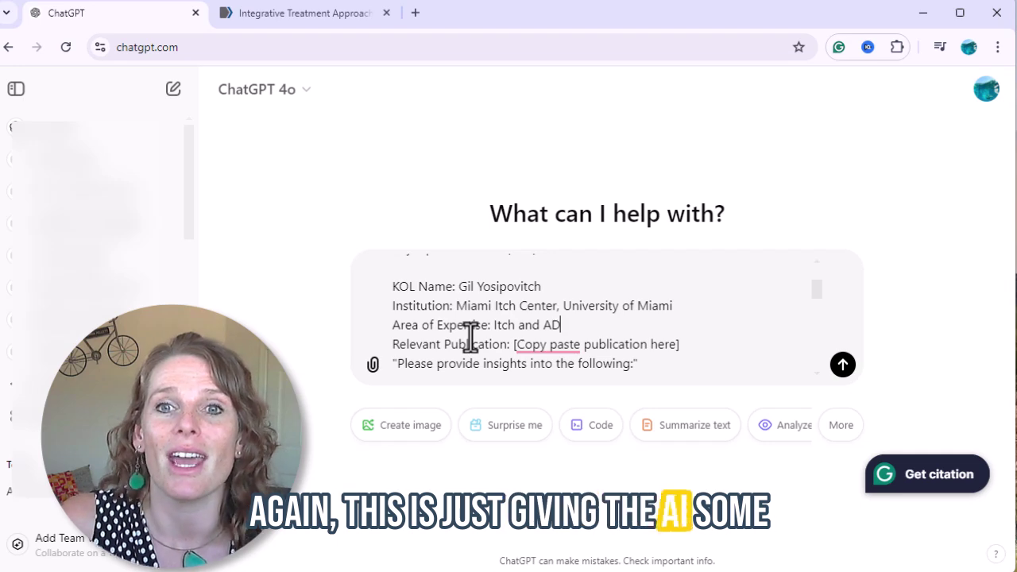
- Open the free PMC full text of the atopic dermatitis article from PubMed and copy the entire page
{"action": "left_click", "coordinate": [337, 12]}
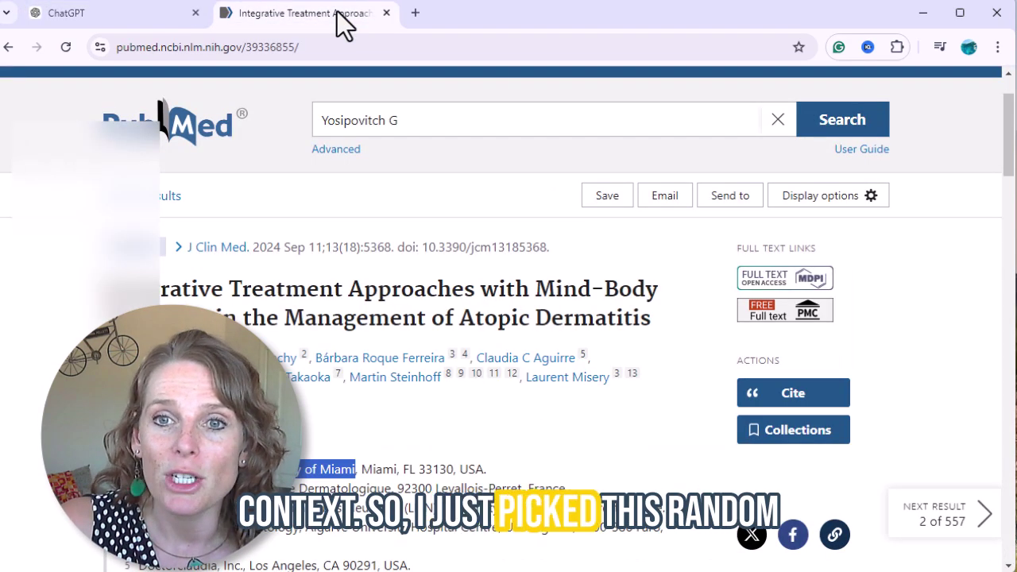
{"action": "left_click", "coordinate": [782, 329]}
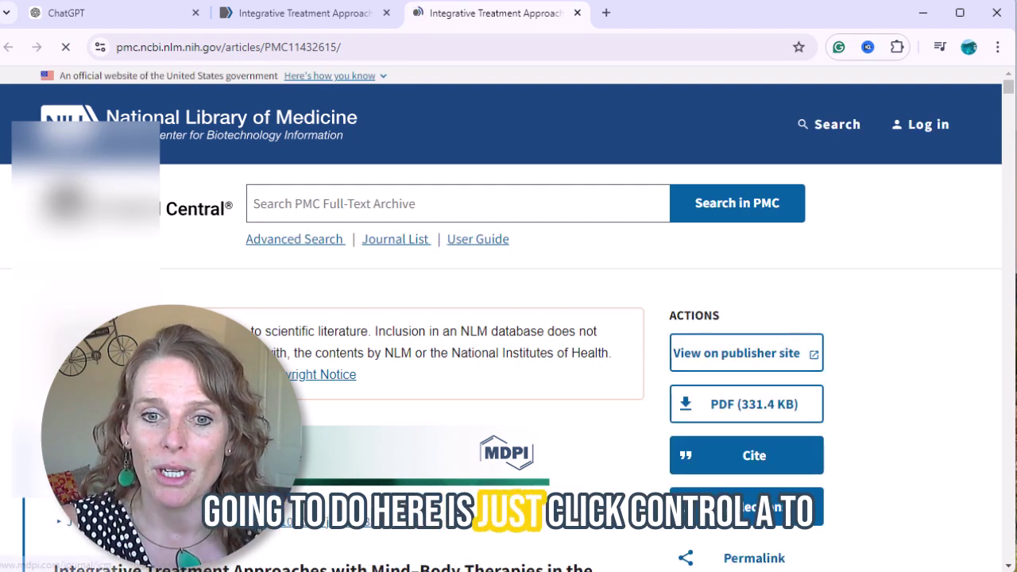
{"action": "key", "text": "ctrl+a"}
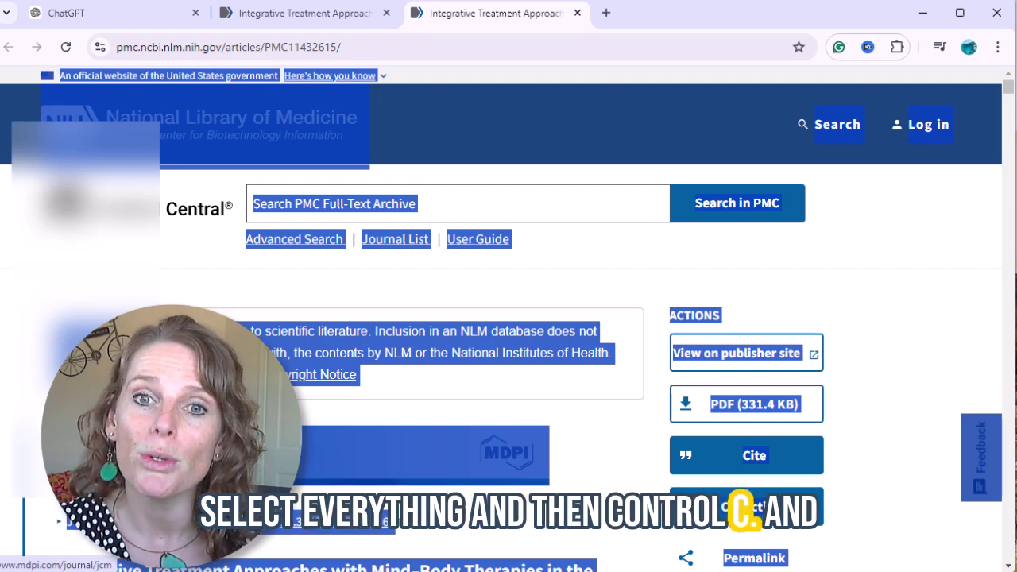
- Replace the relevant publication placeholder in the ChatGPT prompt with the copied article text
{"action": "left_click", "coordinate": [110, 13]}
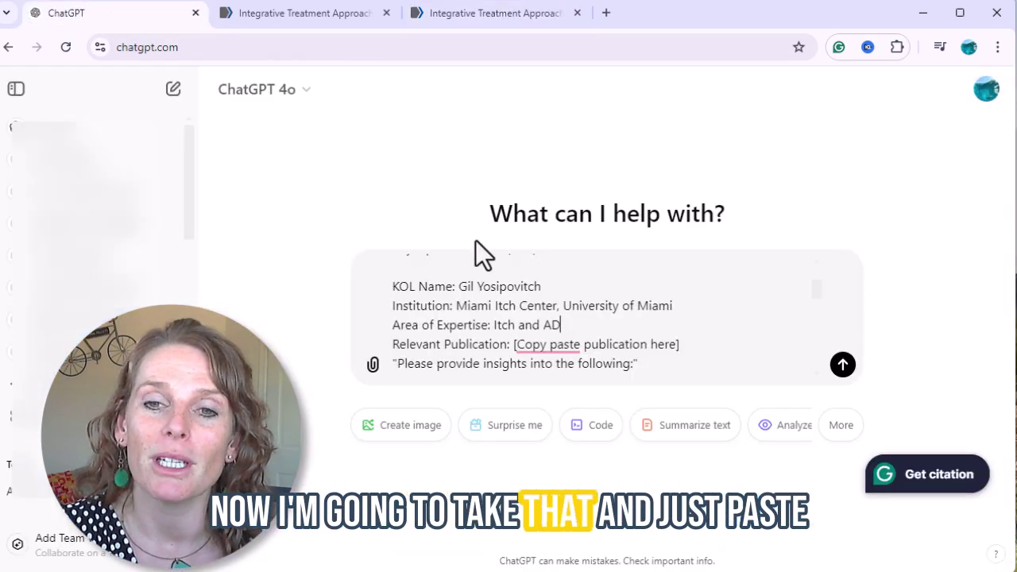
{"action": "left_click_drag", "start_coordinate": [694, 345], "coordinate": [514, 354]}
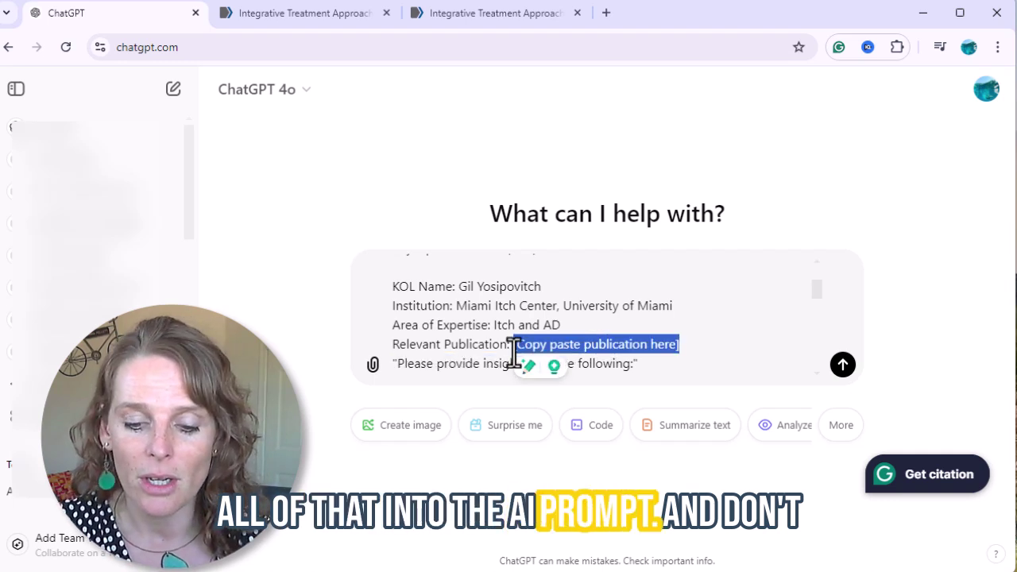
{"action": "key", "text": "ctrl+v"}
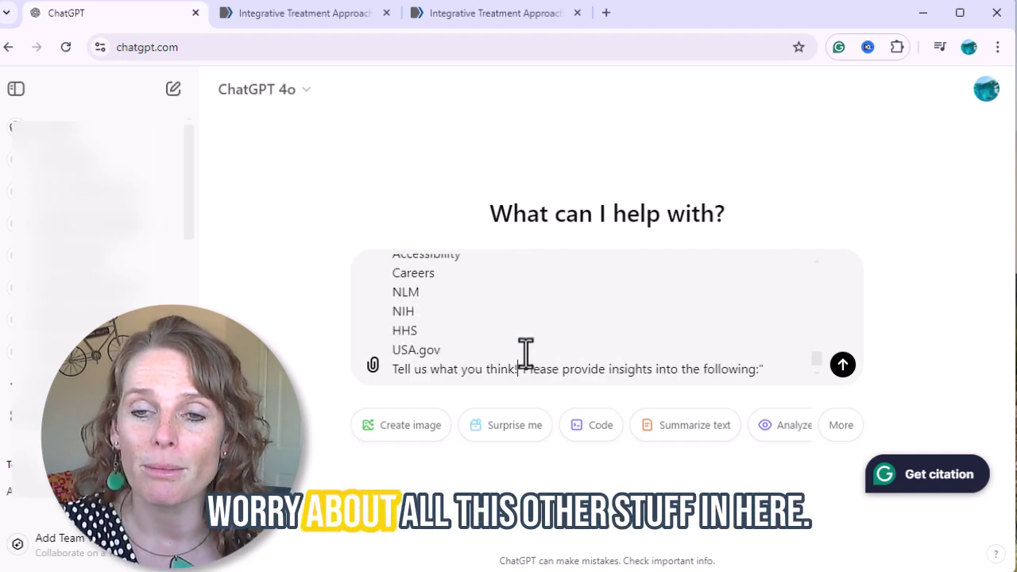
{"action": "scroll", "coordinate": [525, 352], "scroll_direction": "up", "scroll_amount": 10}
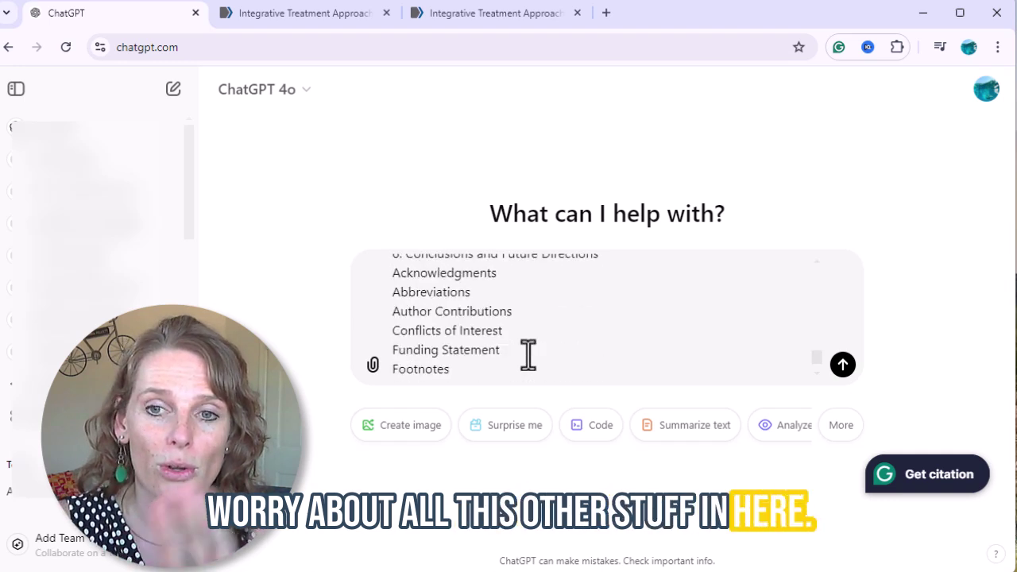
{"action": "scroll", "coordinate": [528, 356], "scroll_direction": "down", "scroll_amount": 1}
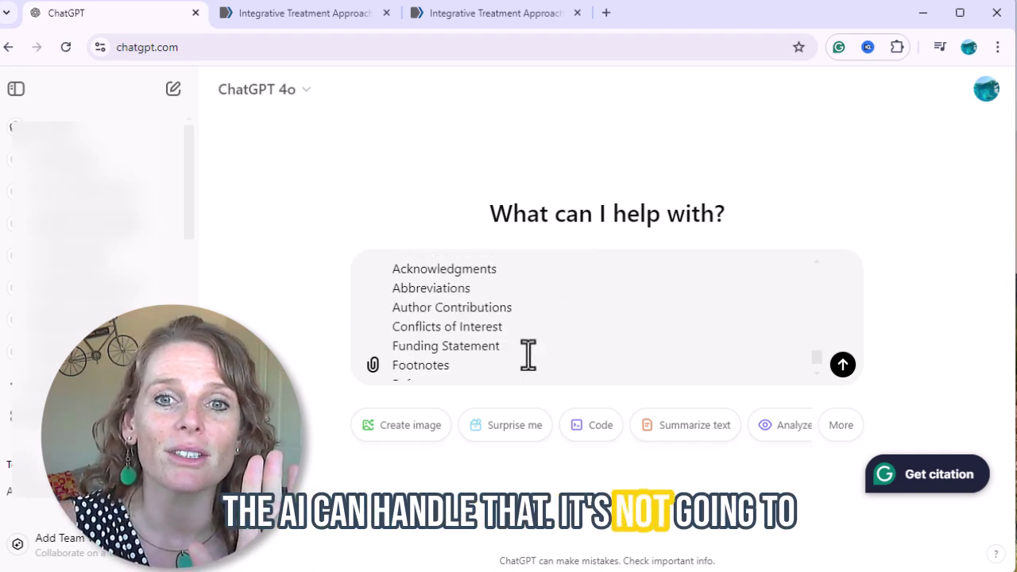
- Replace the potential area of interest placeholder in the KOL motivations question with "xyz..."
{"action": "scroll", "coordinate": [529, 355], "scroll_direction": "down", "scroll_amount": 15}
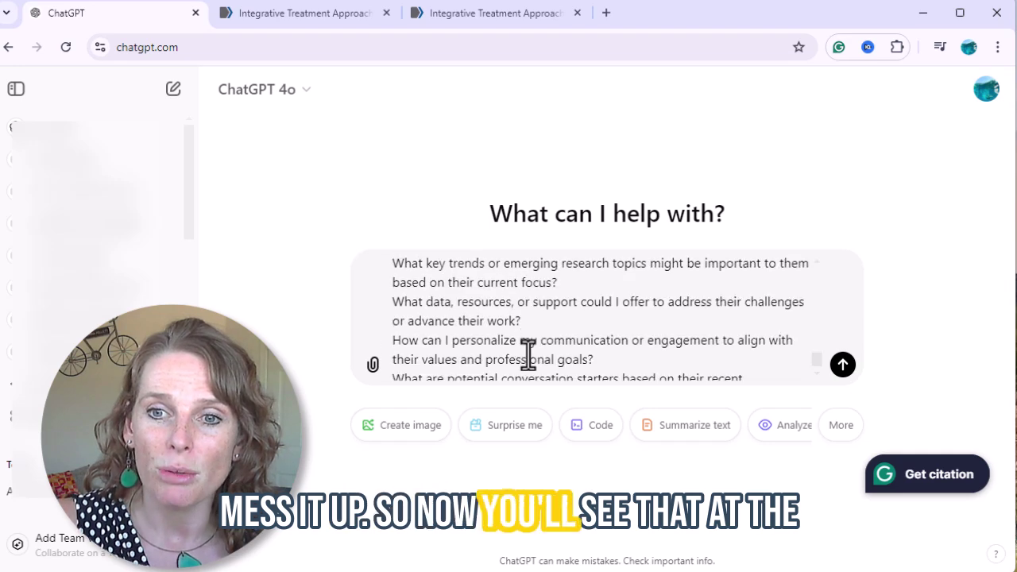
{"action": "scroll", "coordinate": [528, 354], "scroll_direction": "up", "scroll_amount": 5}
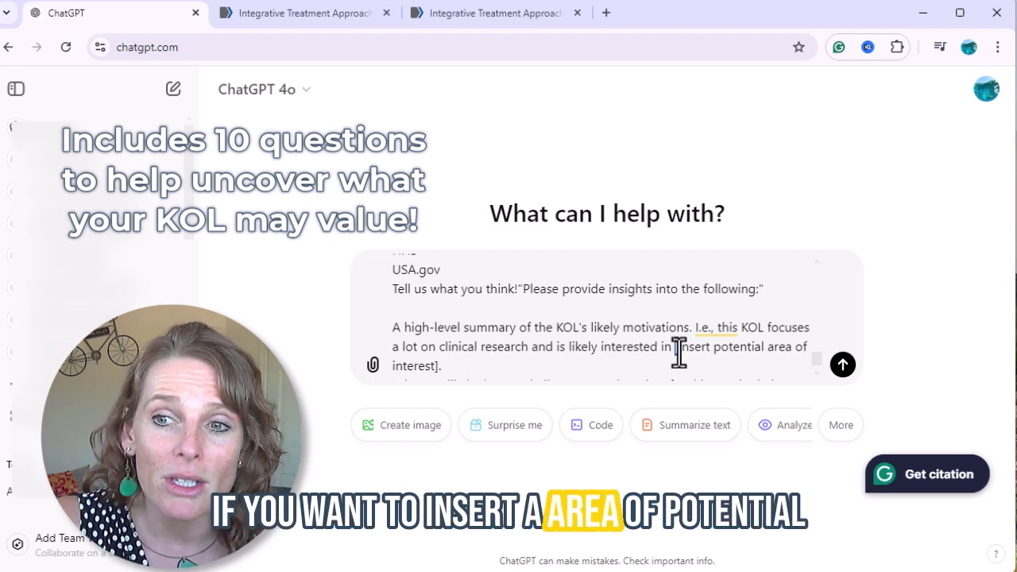
{"action": "left_click_drag", "start_coordinate": [674, 347], "coordinate": [628, 290]}
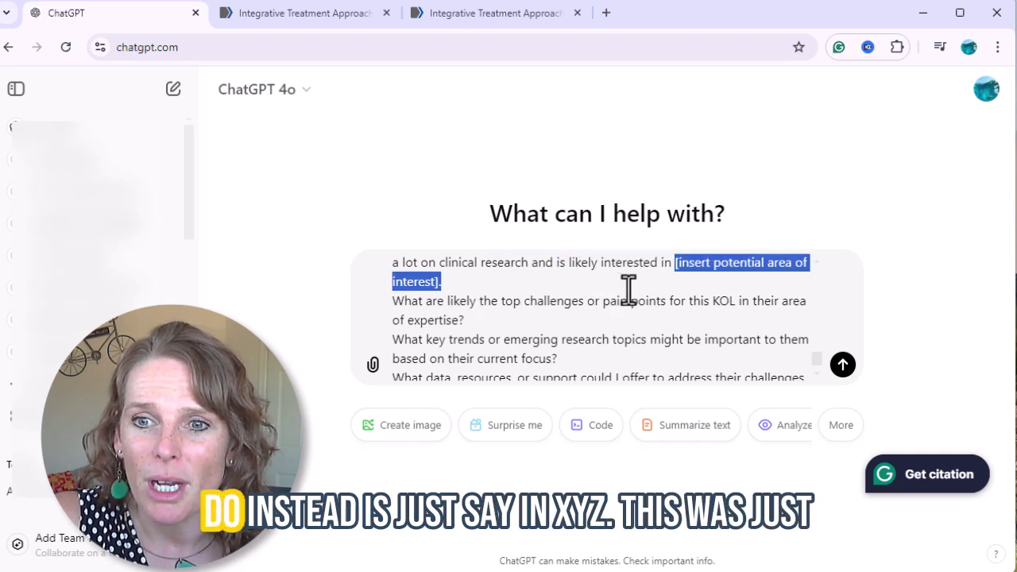
{"action": "key", "text": "BackSpace"}
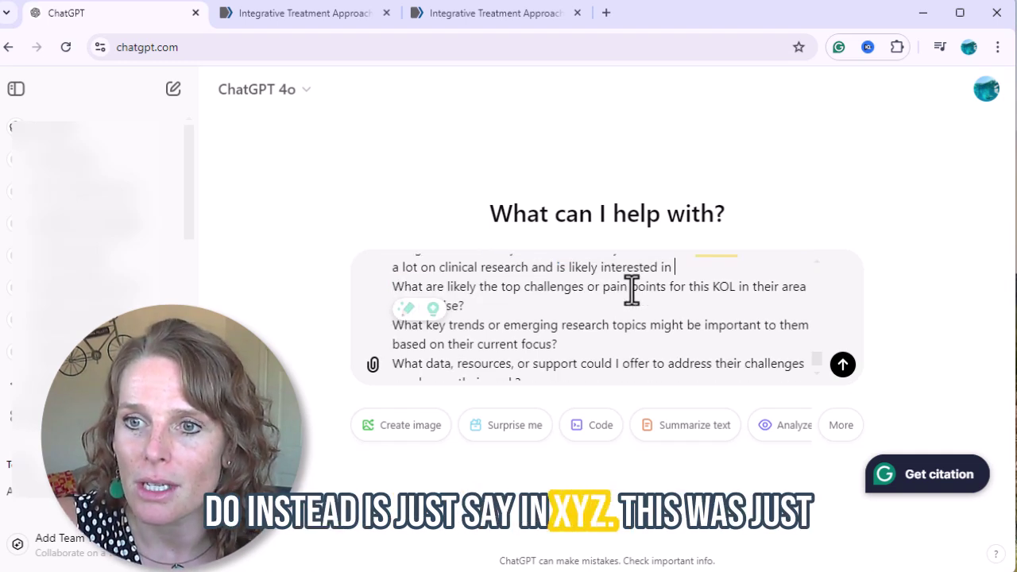
{"action": "type", "text": "xy"}
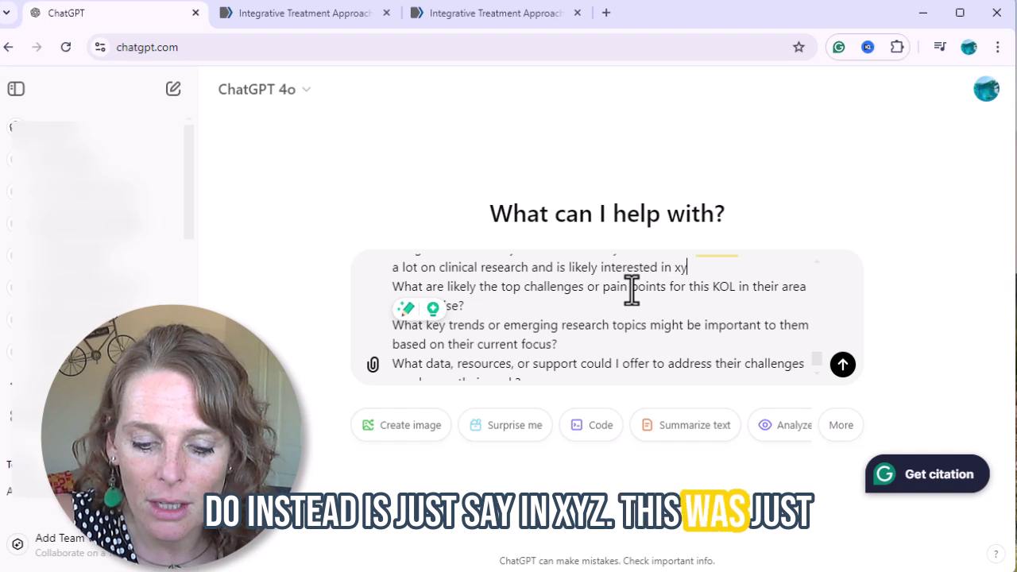
{"action": "type", "text": "z..."}
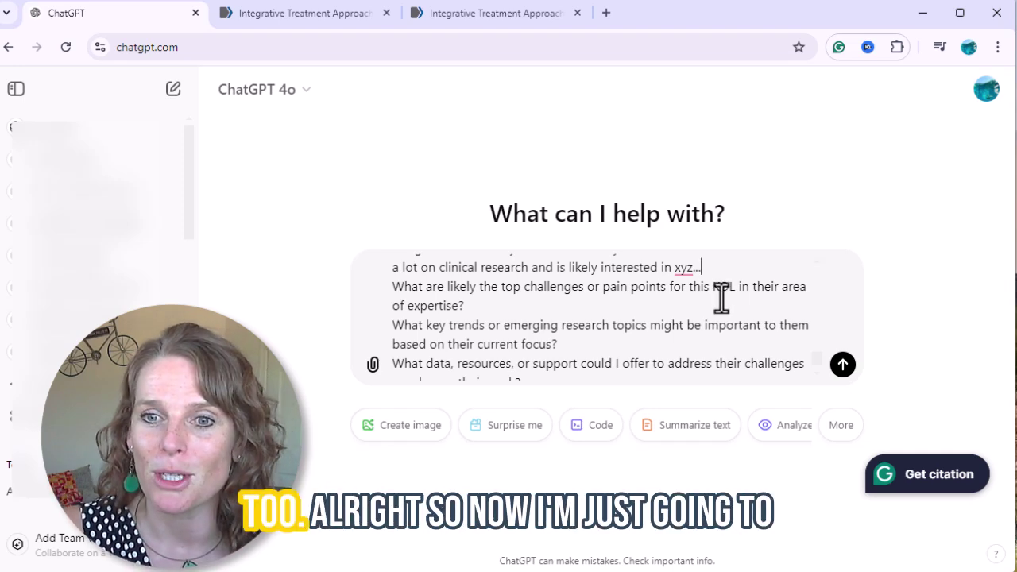
- Submit the completed KOL prompt and skim the generated sections on motivations, challenges and key trends
{"action": "scroll", "coordinate": [744, 321], "scroll_direction": "down", "scroll_amount": 5}
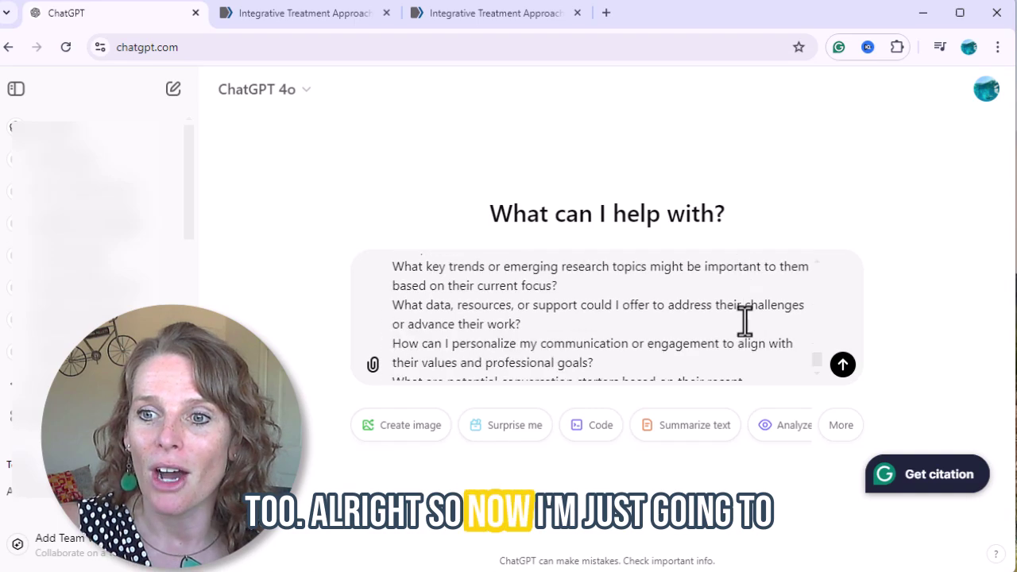
{"action": "left_click", "coordinate": [842, 367]}
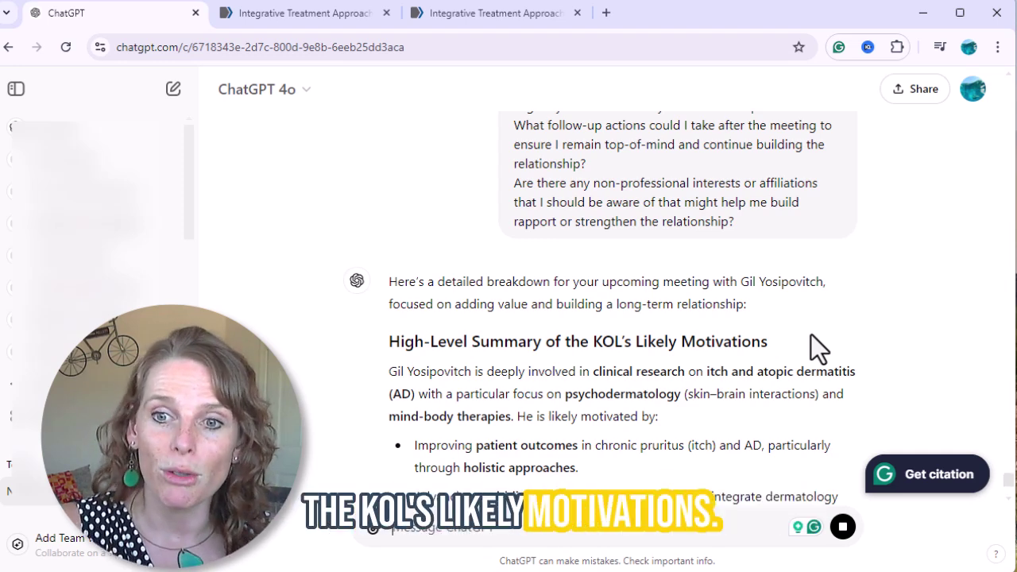
{"action": "scroll", "coordinate": [810, 333], "scroll_direction": "down", "scroll_amount": 8}
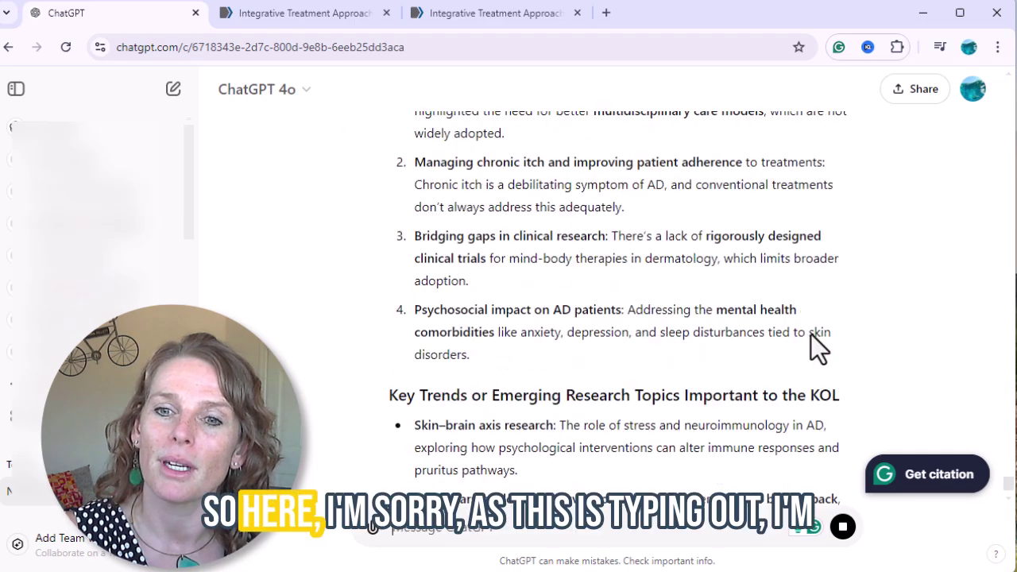
{"action": "scroll", "coordinate": [809, 340], "scroll_direction": "down", "scroll_amount": 2}
{"action": "scroll", "coordinate": [810, 341], "scroll_direction": "up", "scroll_amount": 10}
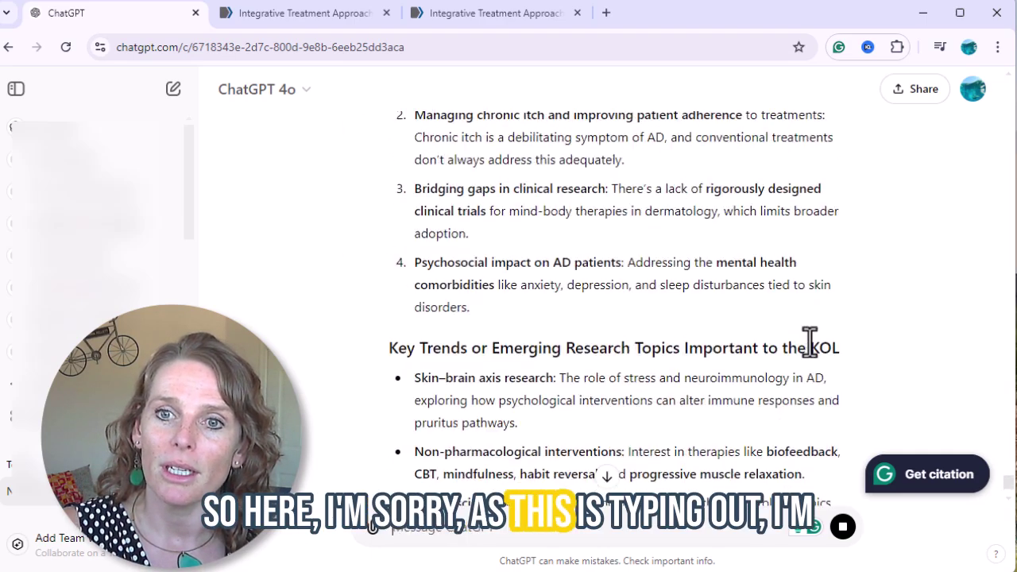
- Return to the start of the generated response and review the KOL's likely motivations, top challenges and key research trends
{"action": "scroll", "coordinate": [810, 342], "scroll_direction": "up", "scroll_amount": 3}
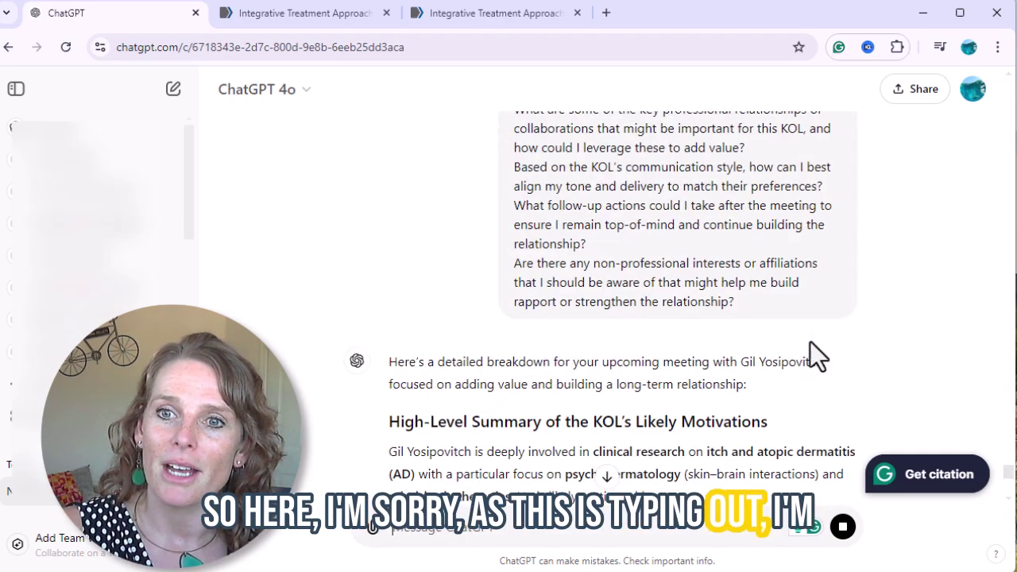
{"action": "scroll", "coordinate": [810, 350], "scroll_direction": "down", "scroll_amount": 2}
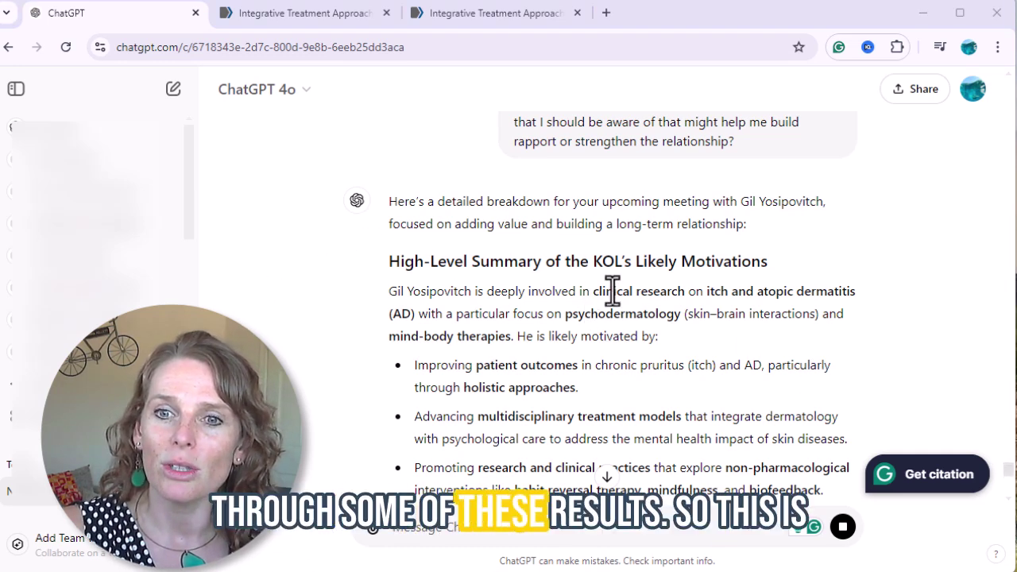
{"action": "scroll", "coordinate": [645, 282], "scroll_direction": "down", "scroll_amount": 1}
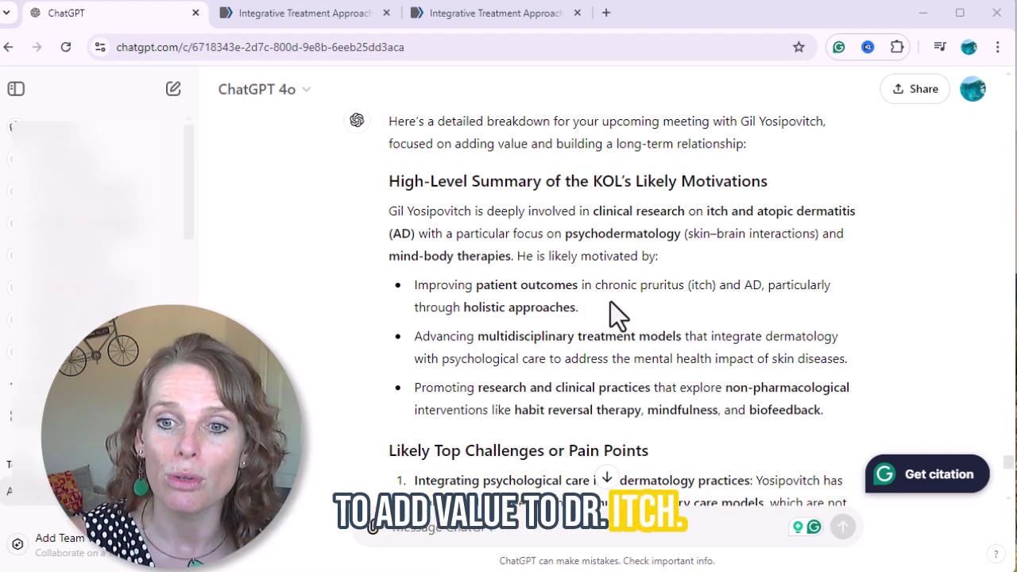
{"action": "scroll", "coordinate": [610, 301], "scroll_direction": "down", "scroll_amount": 2}
{"action": "scroll", "coordinate": [610, 301], "scroll_direction": "down", "scroll_amount": 1}
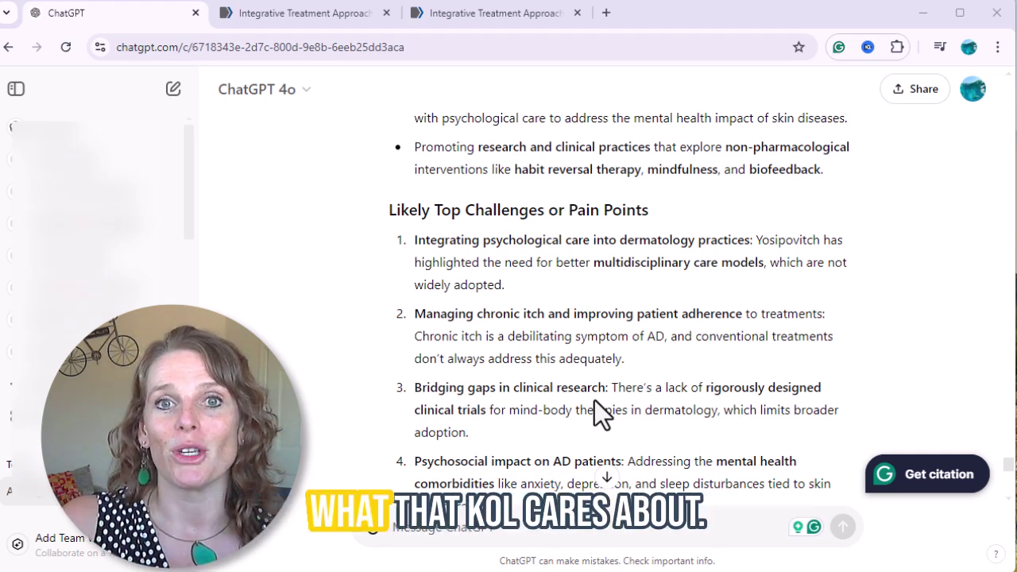
{"action": "scroll", "coordinate": [602, 397], "scroll_direction": "down", "scroll_amount": 3}
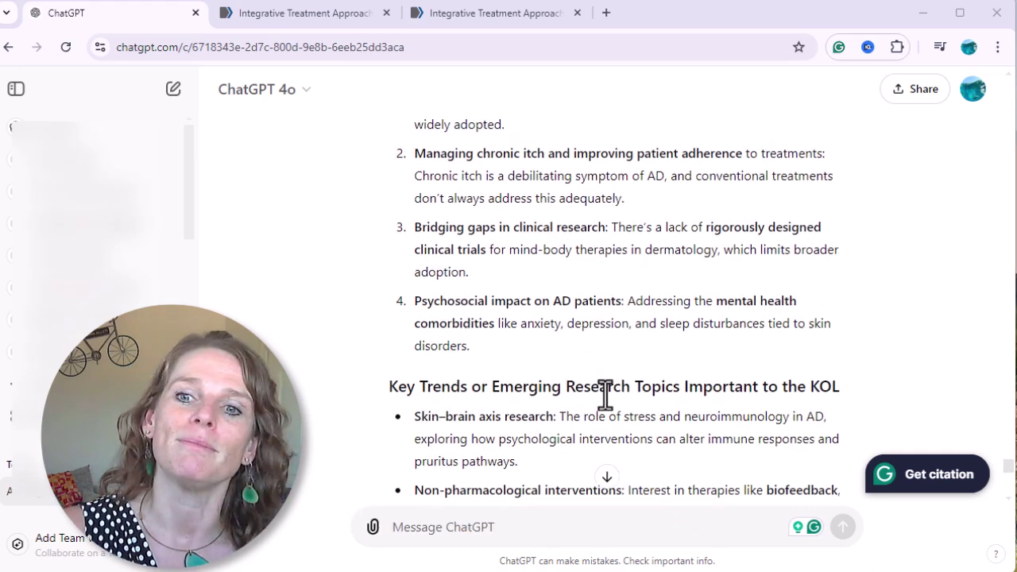
{"action": "scroll", "coordinate": [603, 395], "scroll_direction": "down", "scroll_amount": 1}
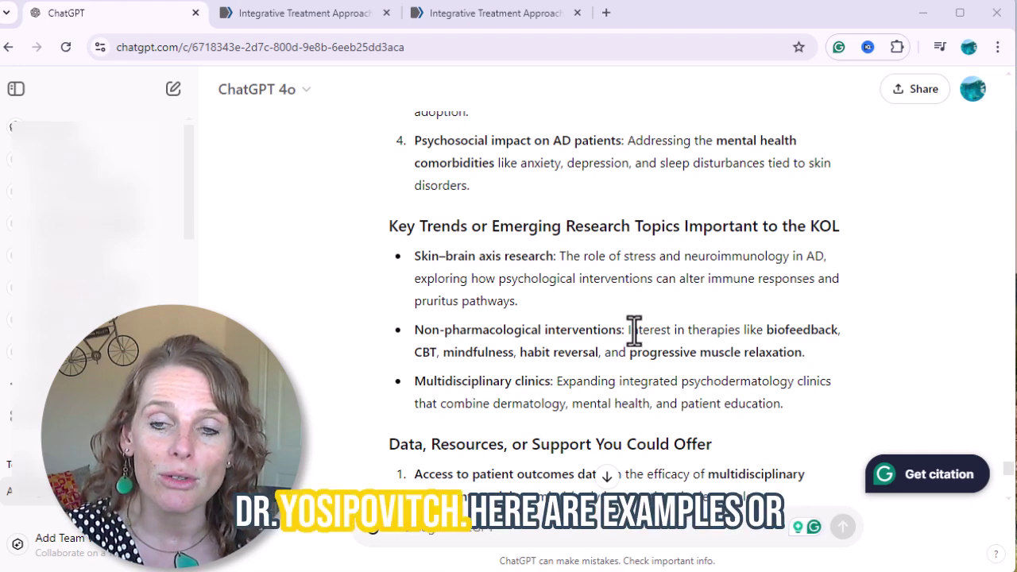
- Review the suggested data and support to offer, the communication personalization advice and the potential conversation starters
{"action": "scroll", "coordinate": [633, 330], "scroll_direction": "down", "scroll_amount": 3}
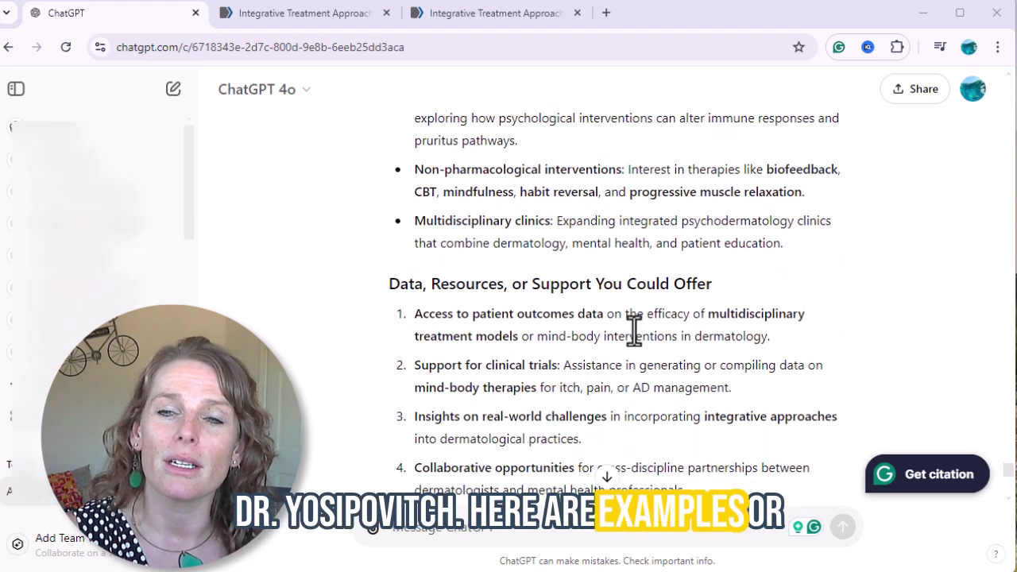
{"action": "scroll", "coordinate": [633, 329], "scroll_direction": "down", "scroll_amount": 1}
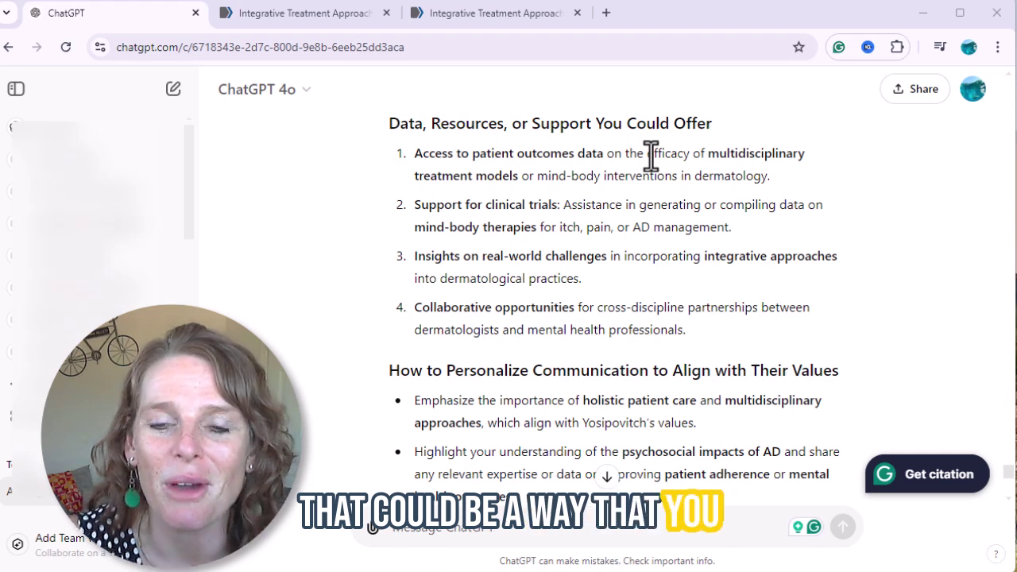
{"action": "scroll", "coordinate": [651, 156], "scroll_direction": "down", "scroll_amount": 1}
{"action": "scroll", "coordinate": [651, 157], "scroll_direction": "down", "scroll_amount": 1}
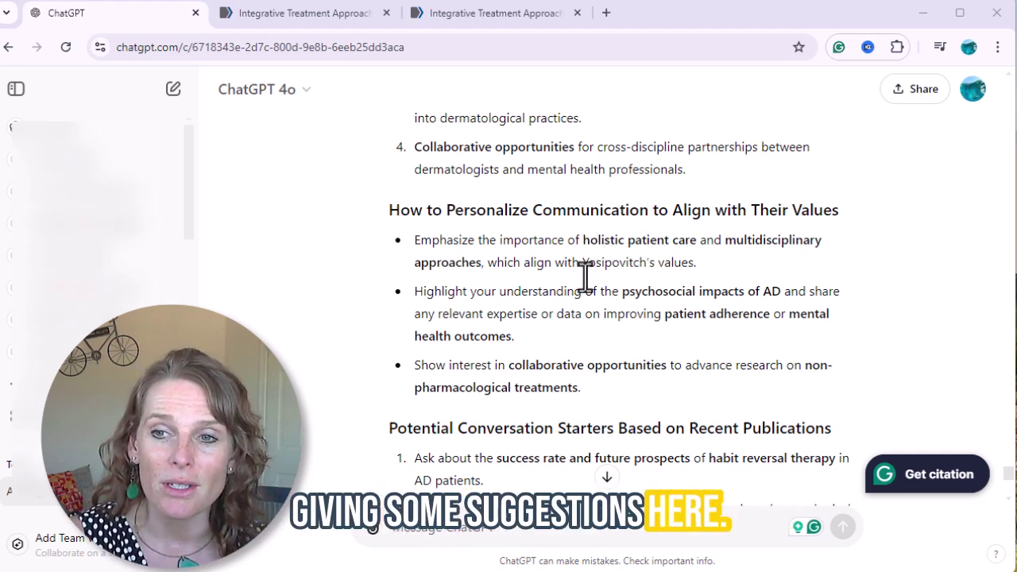
{"action": "scroll", "coordinate": [585, 276], "scroll_direction": "down", "scroll_amount": 3}
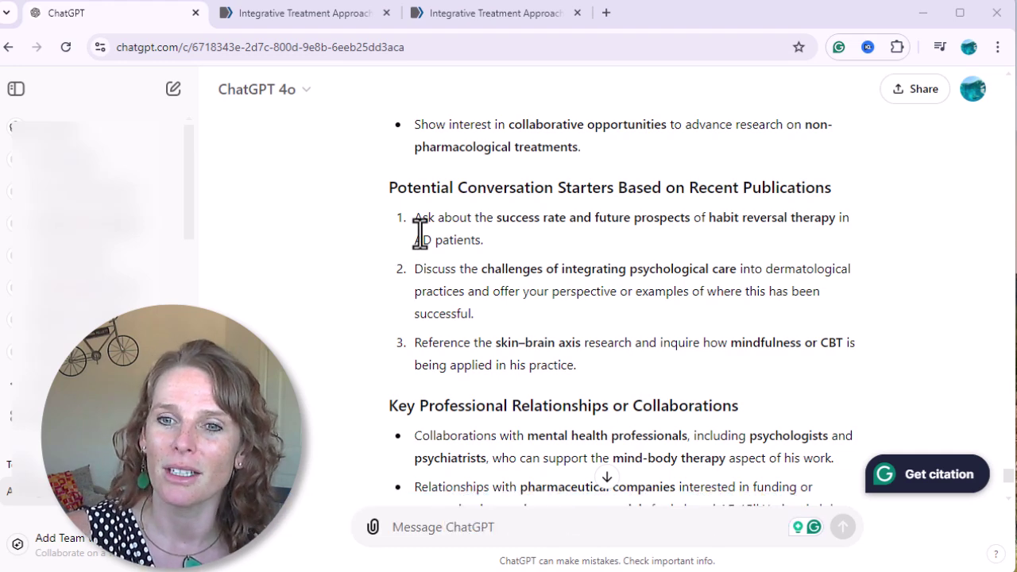
{"action": "scroll", "coordinate": [419, 232], "scroll_direction": "down", "scroll_amount": 1}
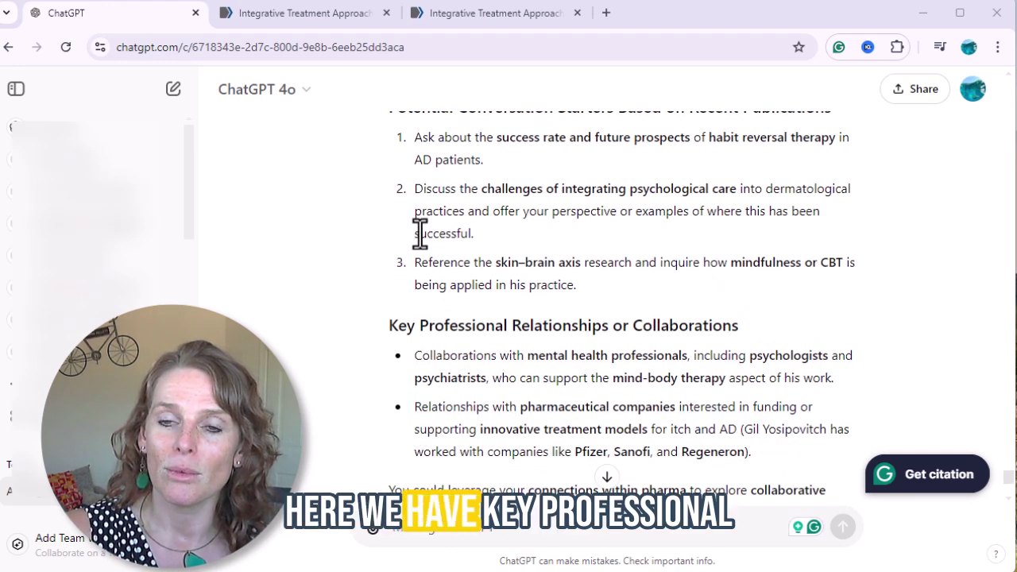
- Review the response's remaining sections, from key professional relationships, communication tone and follow-up actions through non-professional interests
{"action": "scroll", "coordinate": [420, 233], "scroll_direction": "down", "scroll_amount": 1}
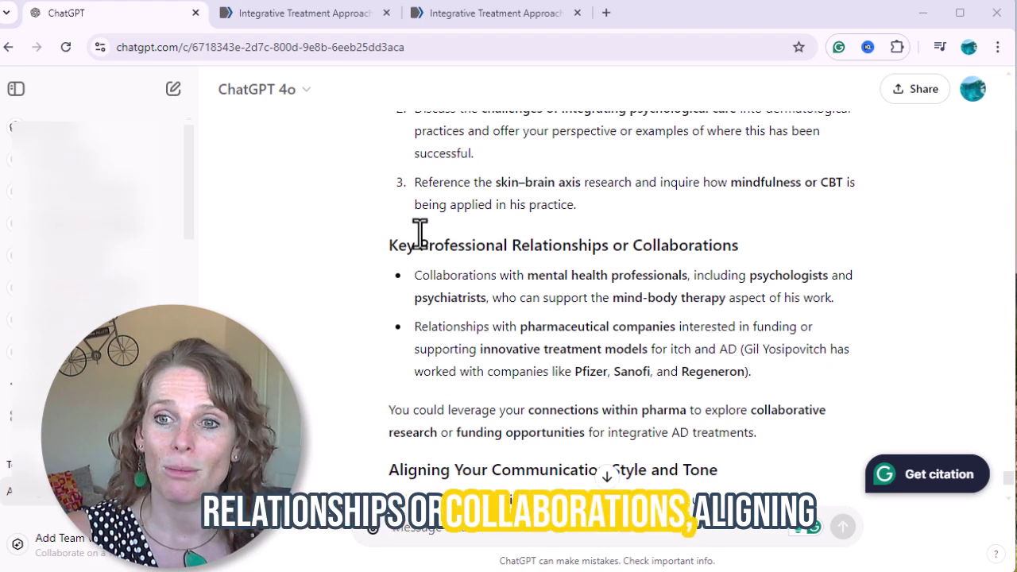
{"action": "scroll", "coordinate": [419, 233], "scroll_direction": "down", "scroll_amount": 2}
{"action": "scroll", "coordinate": [419, 233], "scroll_direction": "down", "scroll_amount": 1}
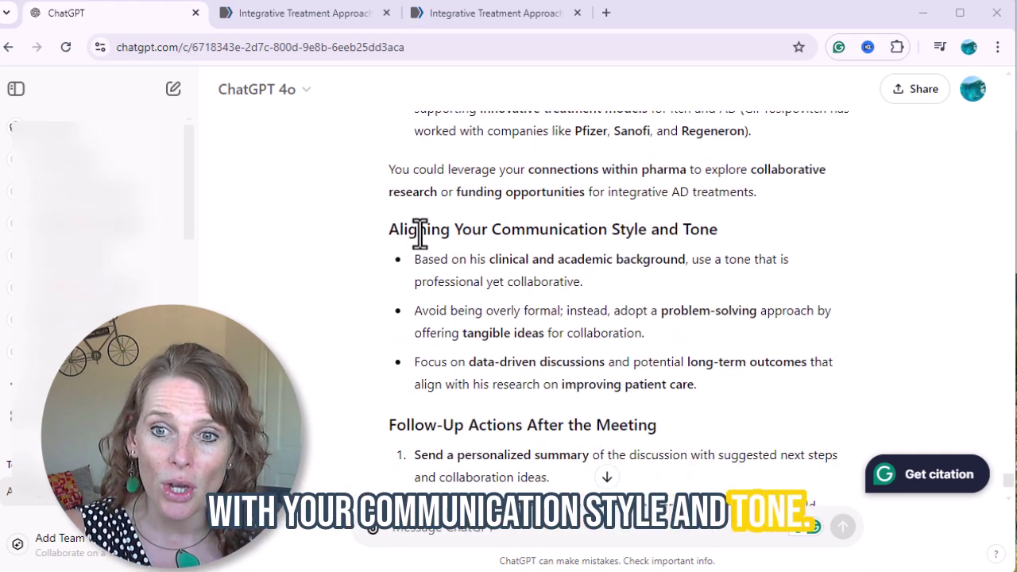
{"action": "scroll", "coordinate": [419, 233], "scroll_direction": "down", "scroll_amount": 1}
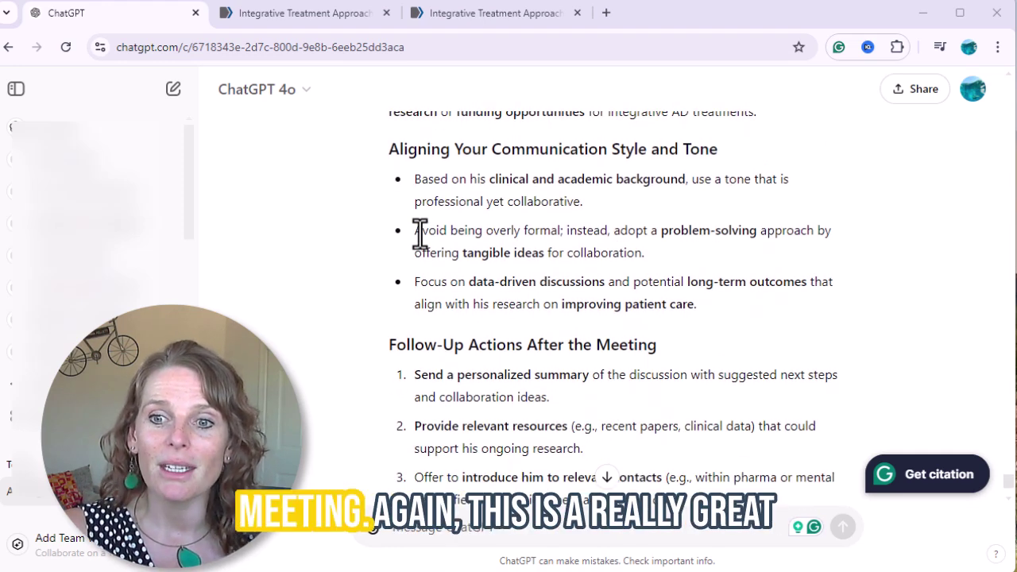
{"action": "scroll", "coordinate": [419, 232], "scroll_direction": "down", "scroll_amount": 1}
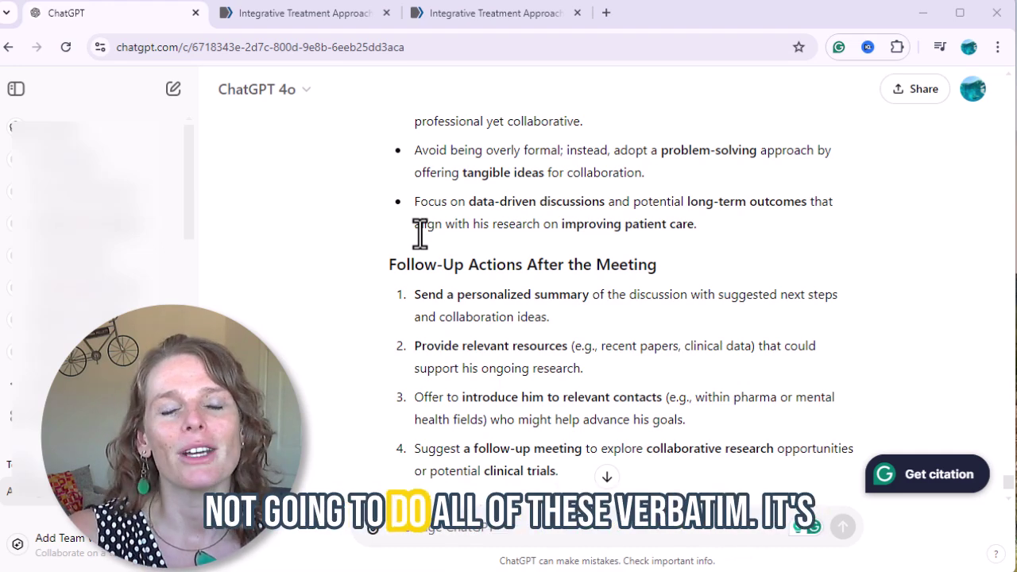
{"action": "scroll", "coordinate": [492, 175], "scroll_direction": "down", "scroll_amount": 1}
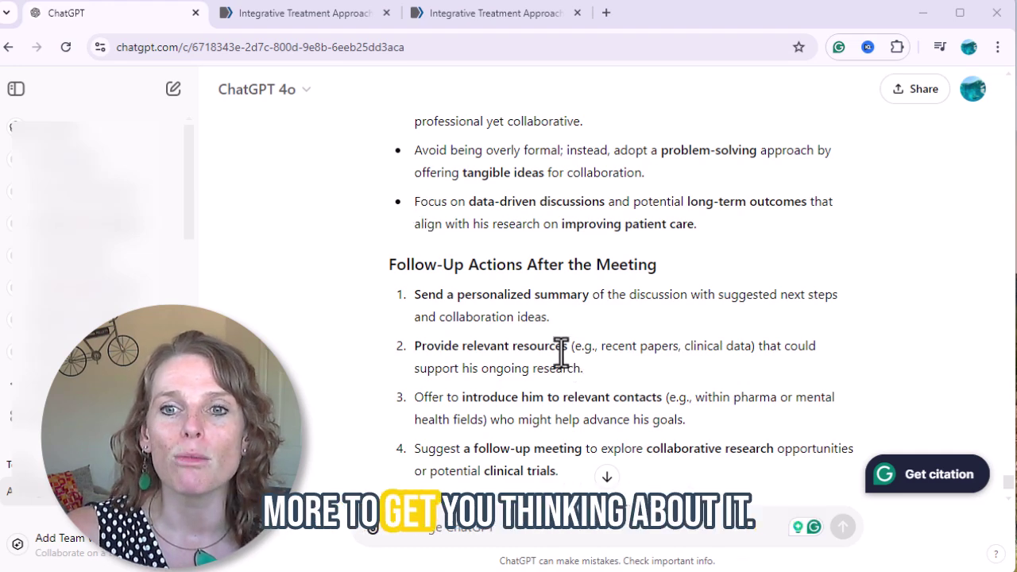
{"action": "scroll", "coordinate": [560, 352], "scroll_direction": "down", "scroll_amount": 1}
{"action": "scroll", "coordinate": [561, 352], "scroll_direction": "down", "scroll_amount": 1}
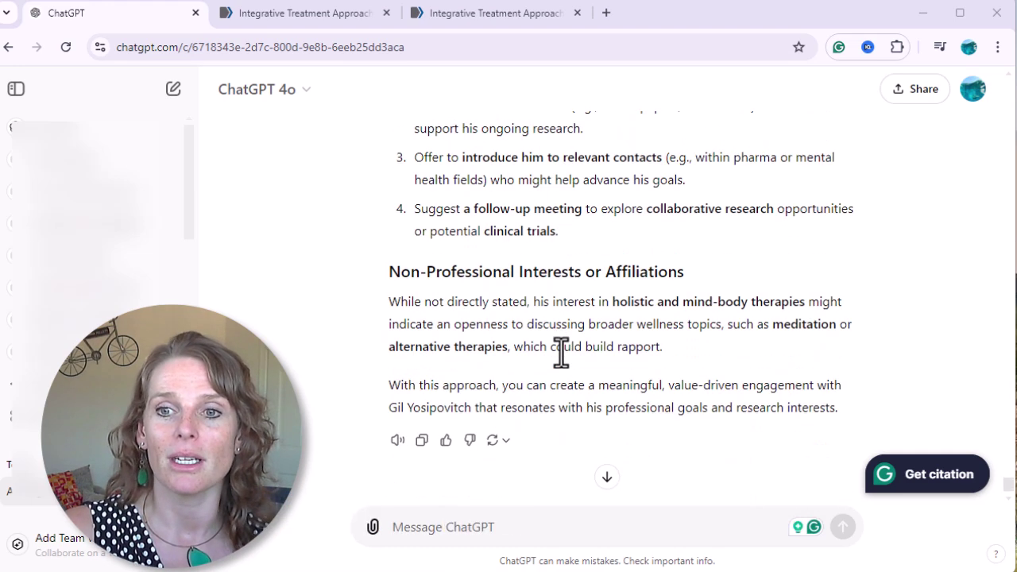